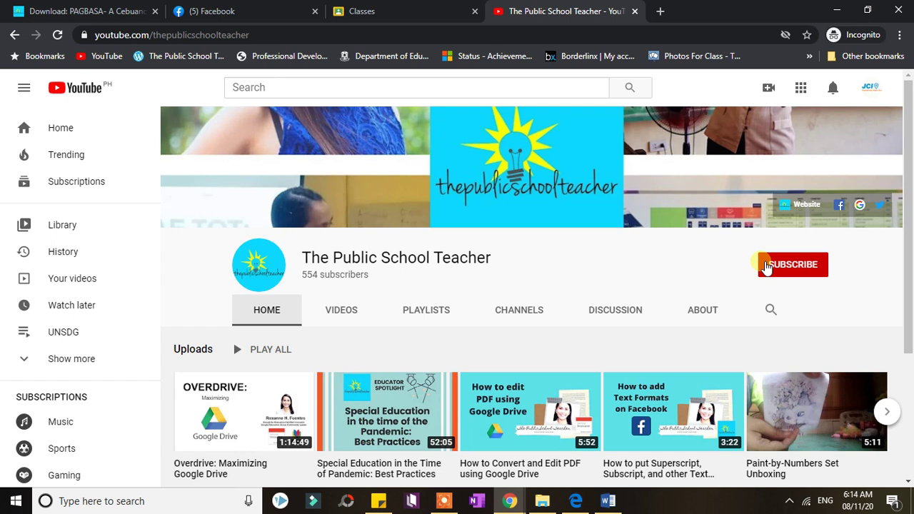
- Arrange the regular and incognito browser windows side by side, each showing its Google Classroom classes page
left_click(399, 13)
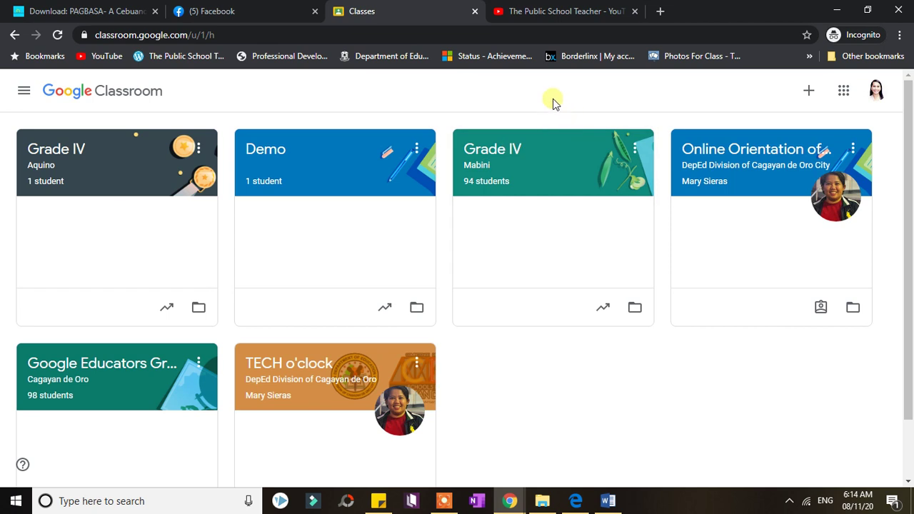
left_click_drag(455, 30, 561, 12)
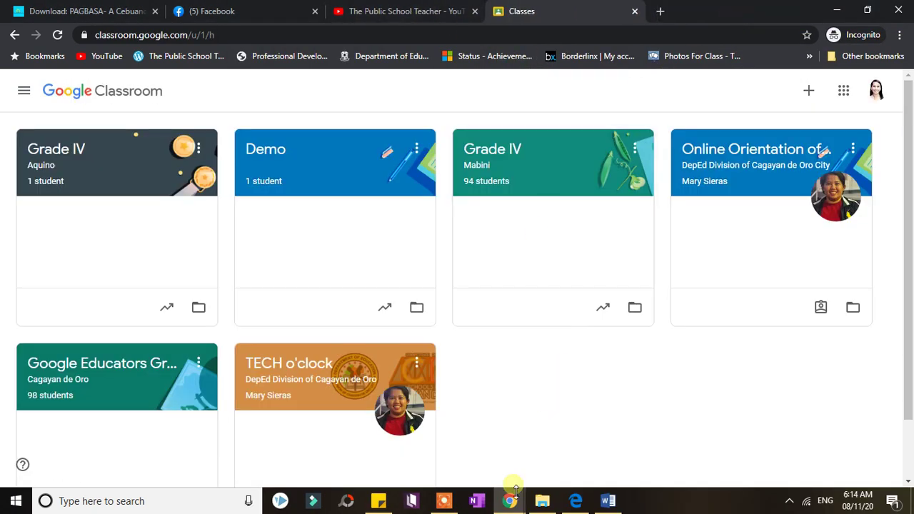
mouse_move(509, 500)
left_click(432, 453)
left_click(214, 12)
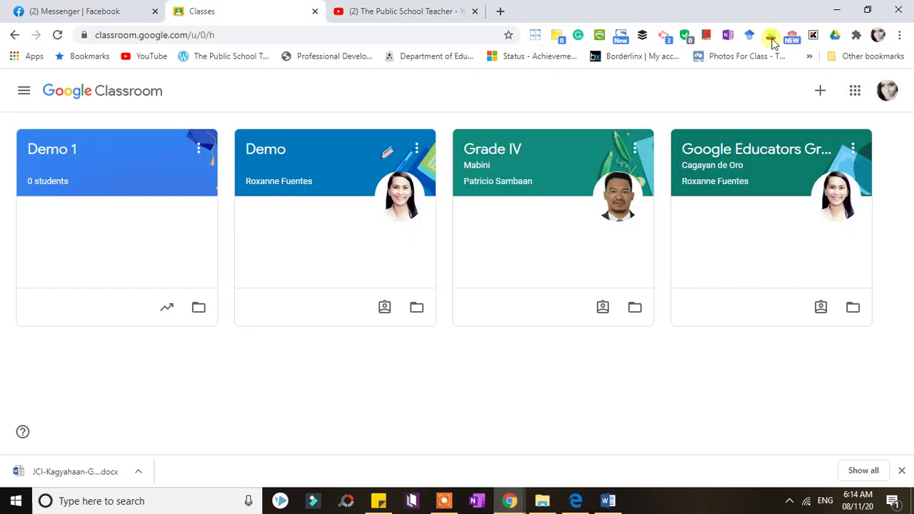
left_click_drag(632, 10, 0, 23)
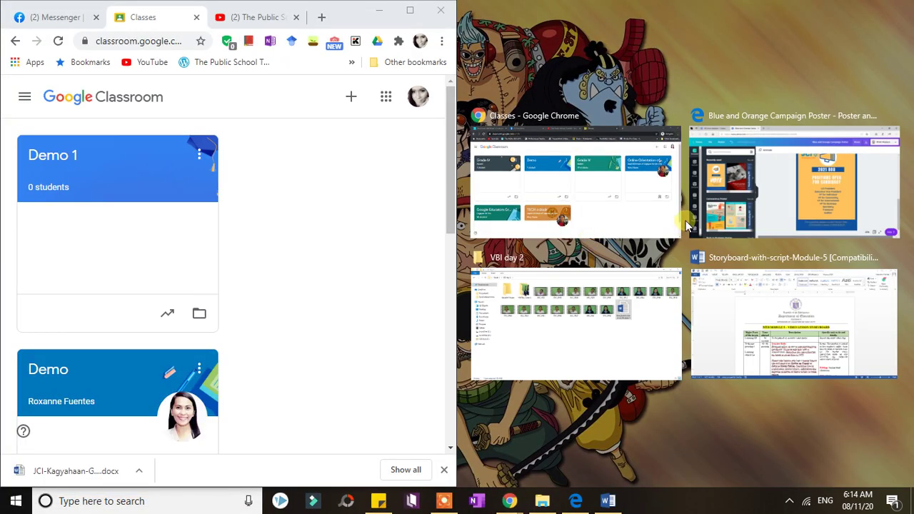
left_click(636, 211)
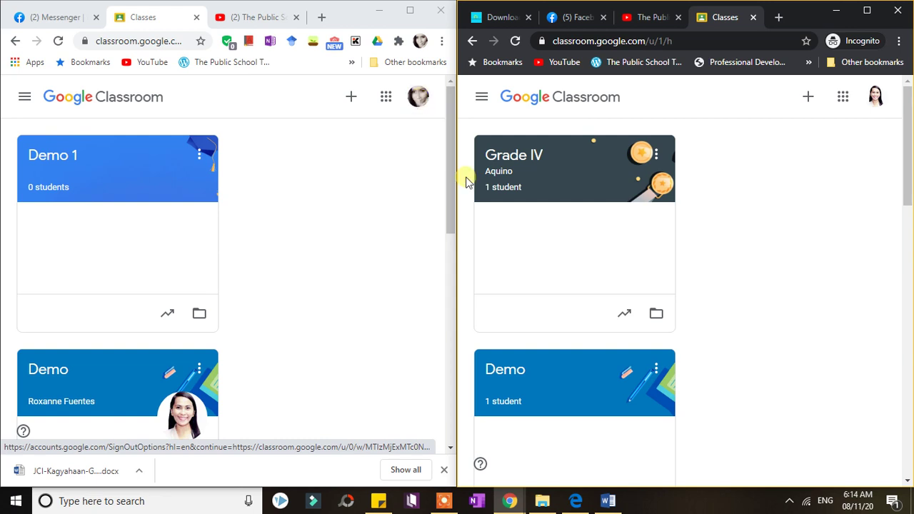
- Open the Demo class in the incognito window and the Demo 1 class in the regular window
left_click_drag(907, 189, 910, 228)
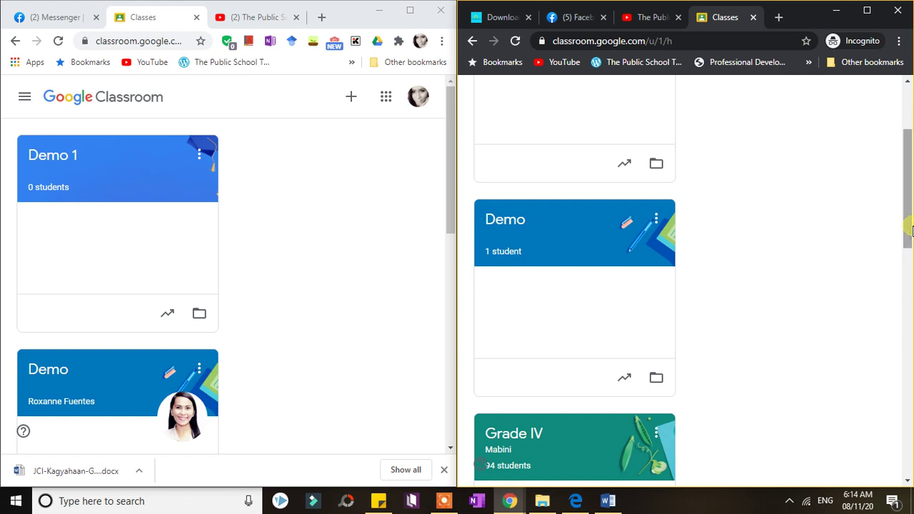
left_click(519, 243)
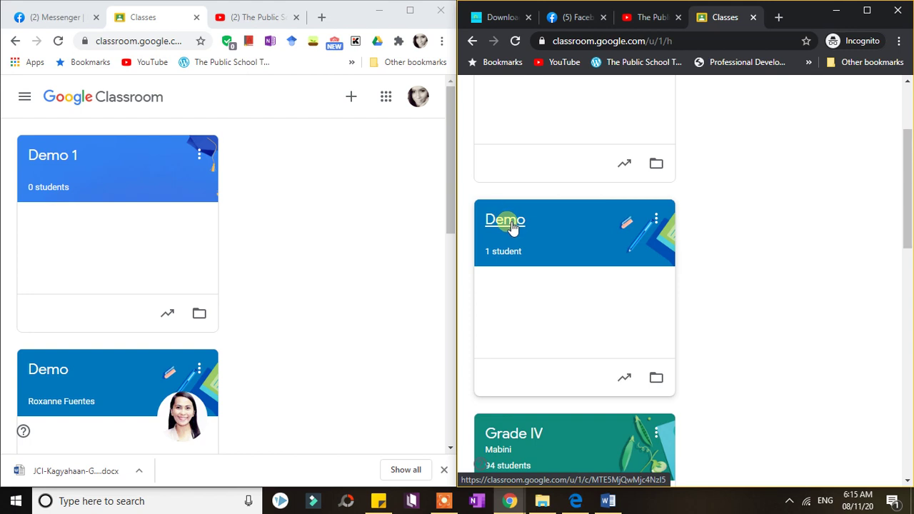
left_click(511, 226)
left_click_drag(910, 214, 910, 177)
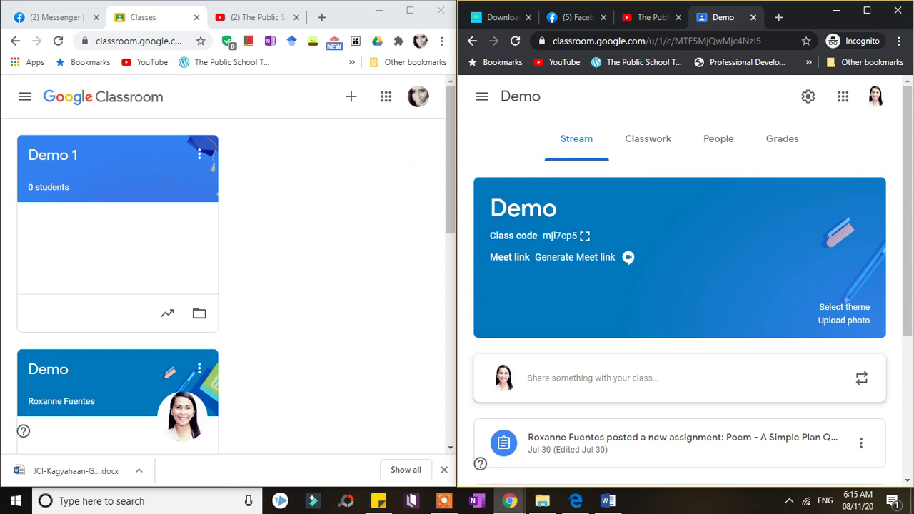
left_click(50, 155)
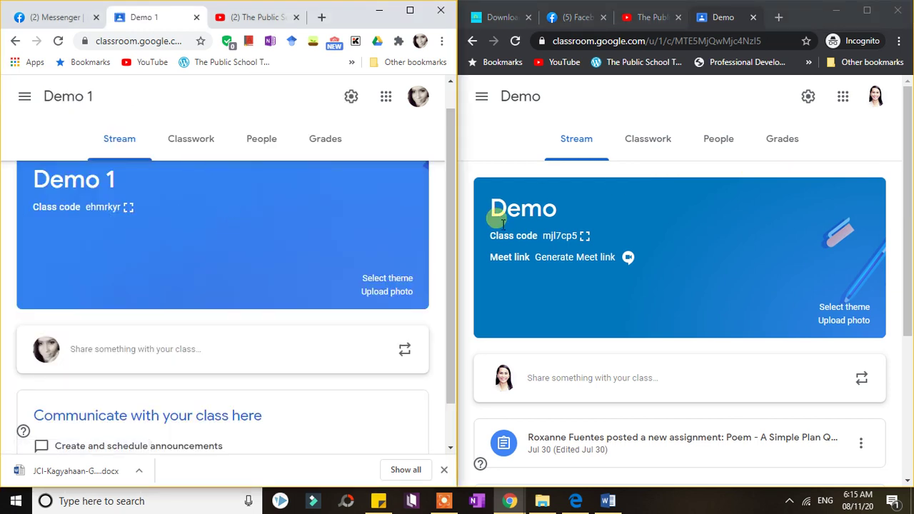
left_click_drag(447, 253, 448, 227)
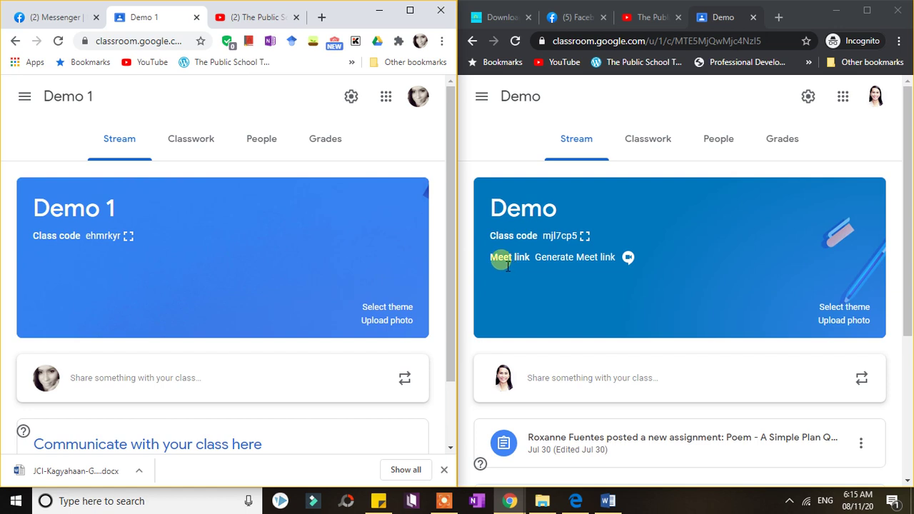
- Generate a Meet link for the Demo class, visible to students, and save it
left_click(597, 263)
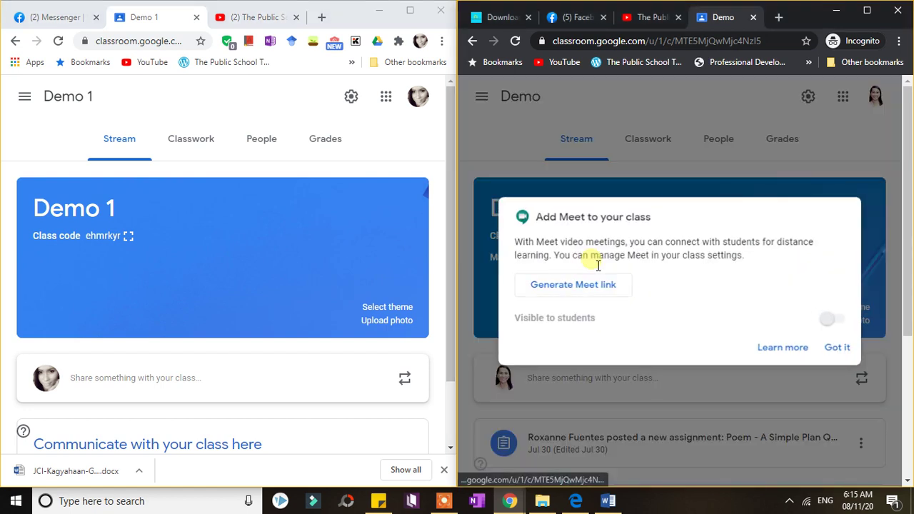
left_click(834, 347)
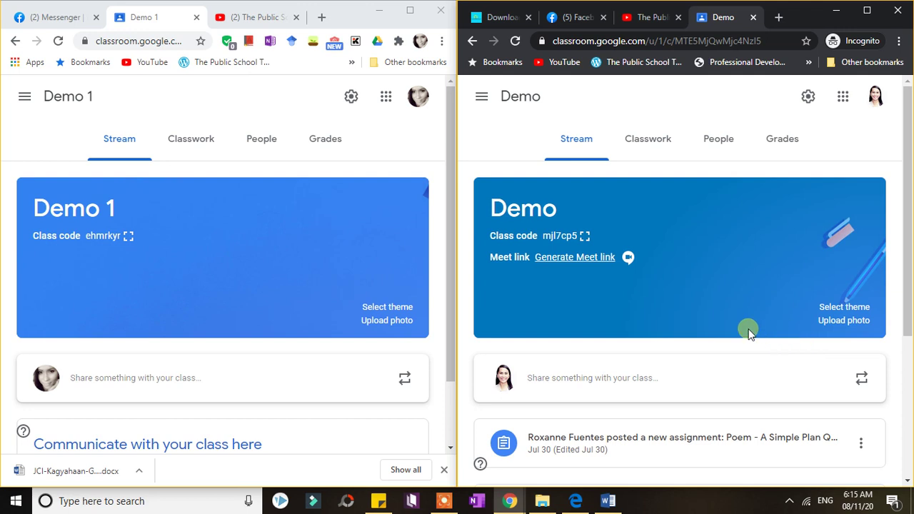
left_click(586, 267)
left_click(591, 285)
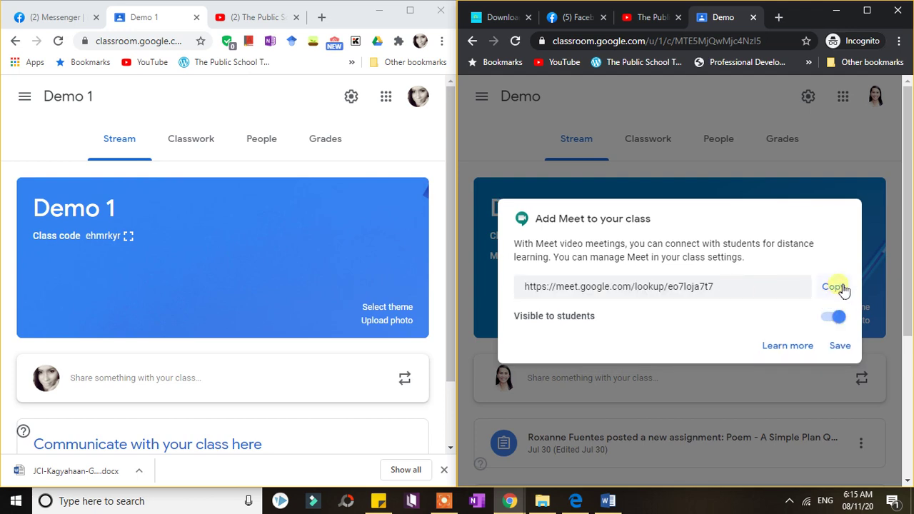
left_click(847, 349)
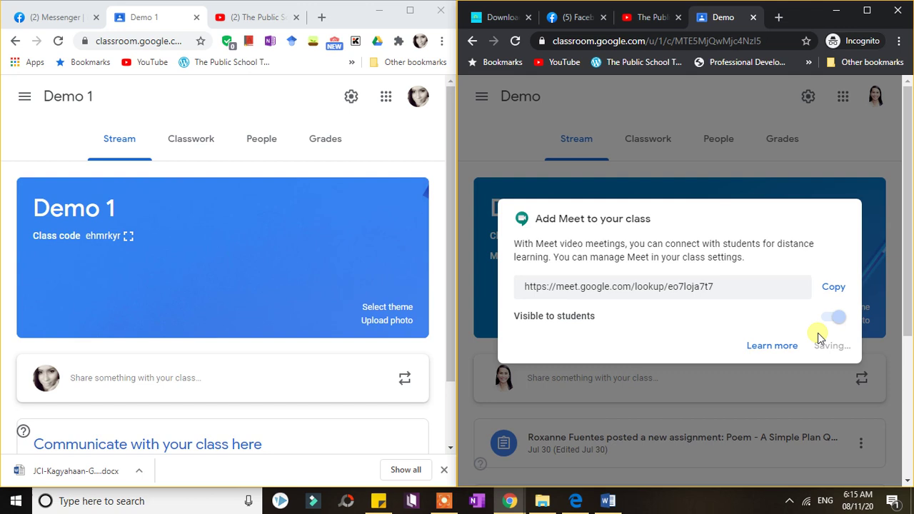
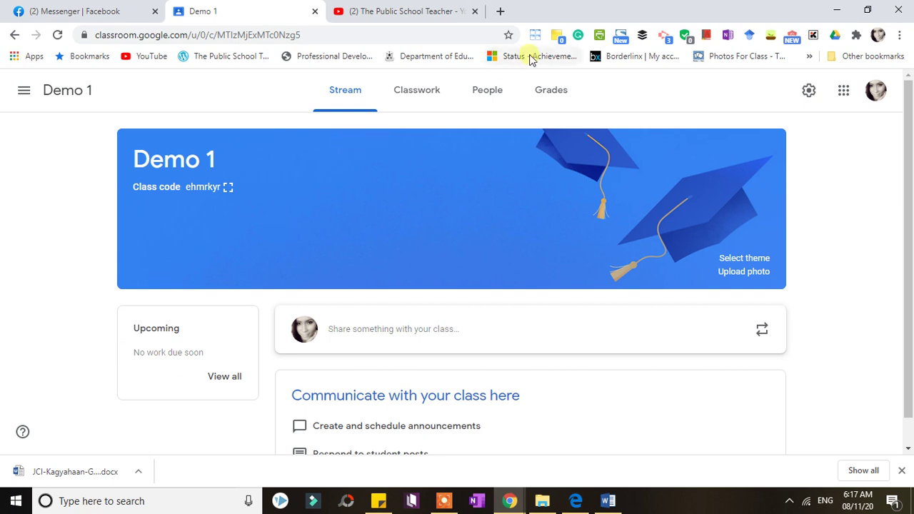
- Open Google Calendar from the Demo 1 classwork page and start a new event titled "Online Class #1"
left_click(415, 100)
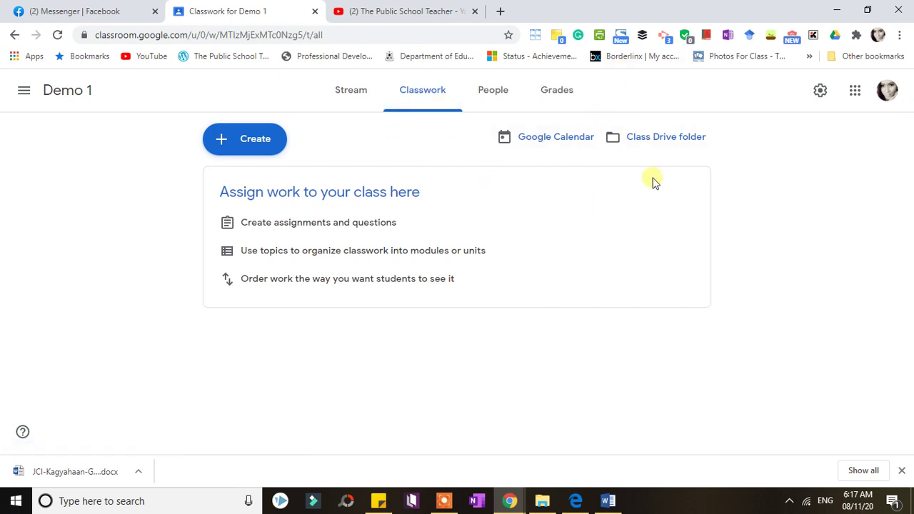
left_click(545, 145)
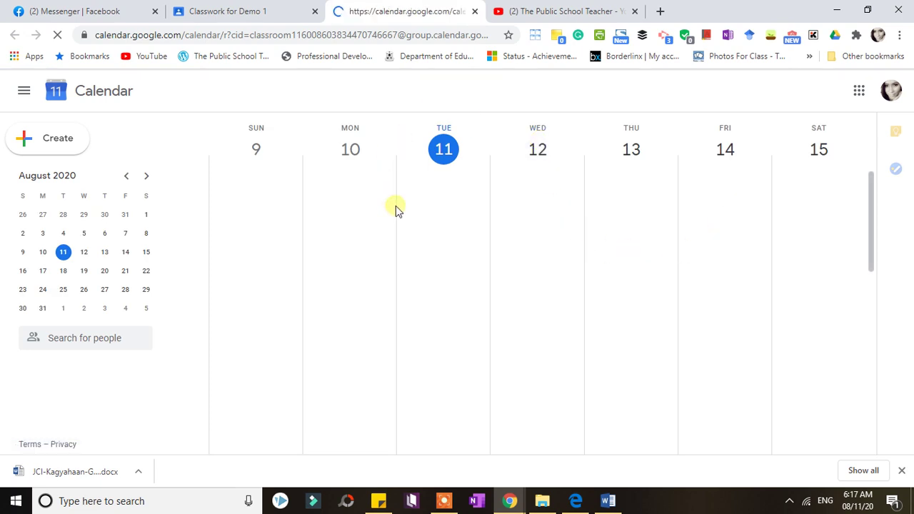
left_click(54, 148)
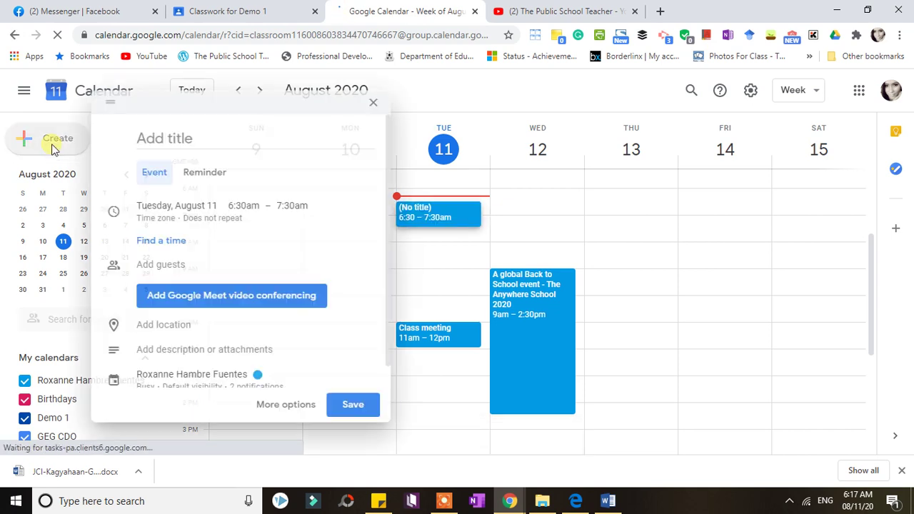
type("Clas")
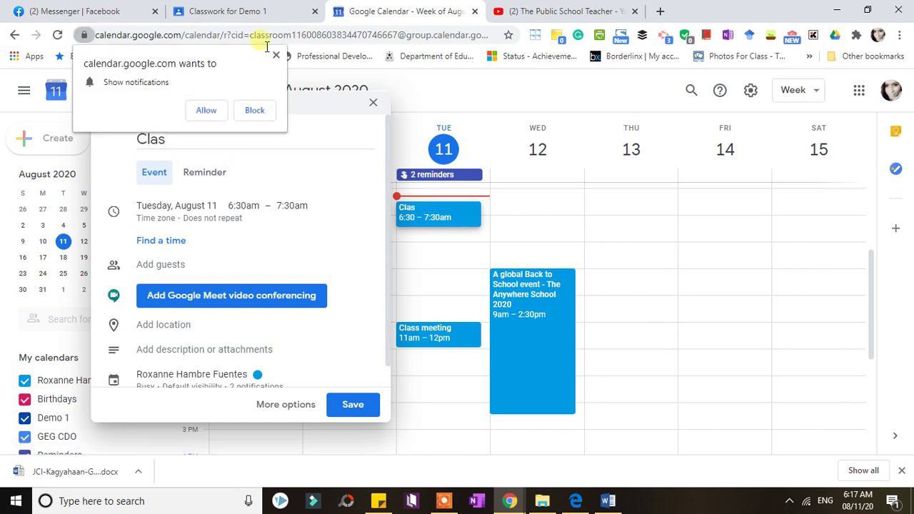
left_click(276, 55)
key("ctrl+a")
type("Online Class")
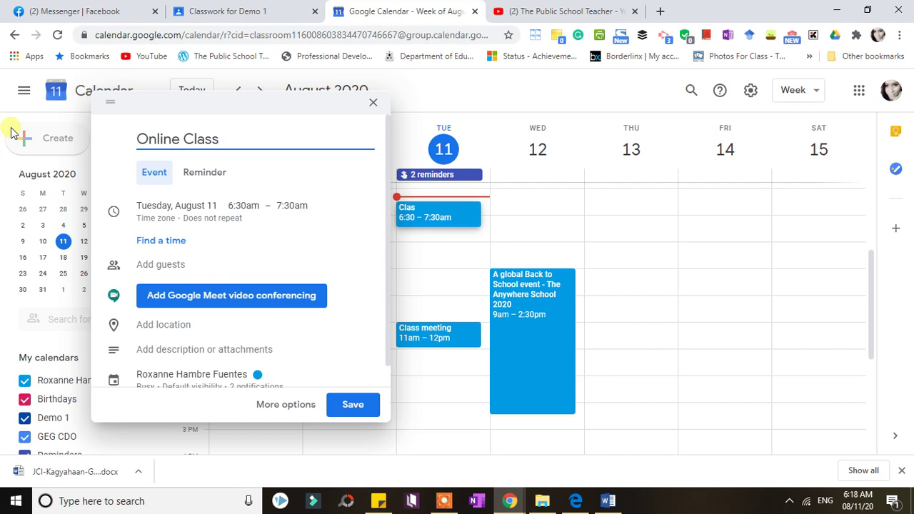
type(" #1")
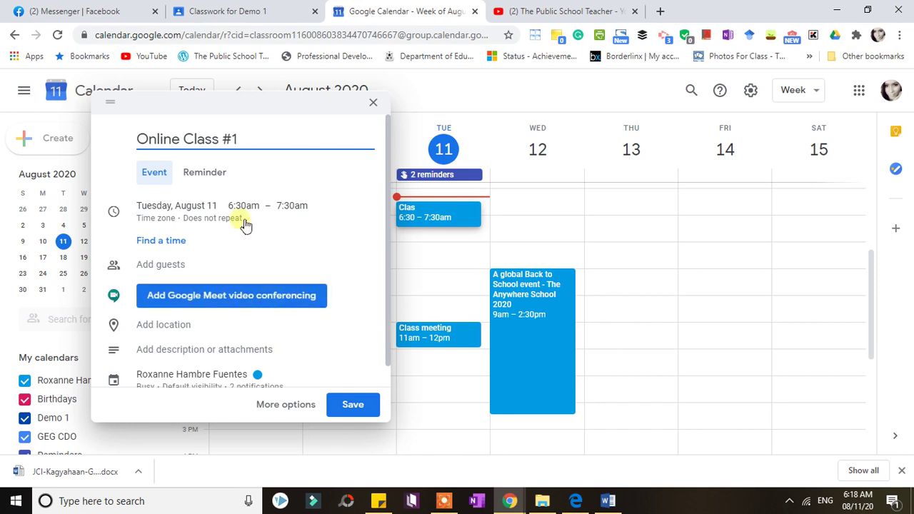
- Add Google Meet video conferencing to the event and set its start time to 12:00pm
left_click(229, 300)
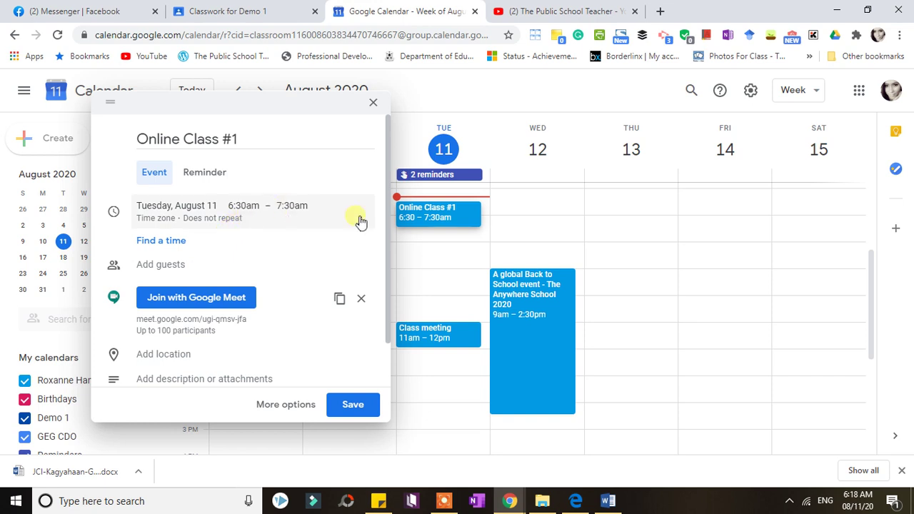
left_click(249, 206)
left_click(250, 206)
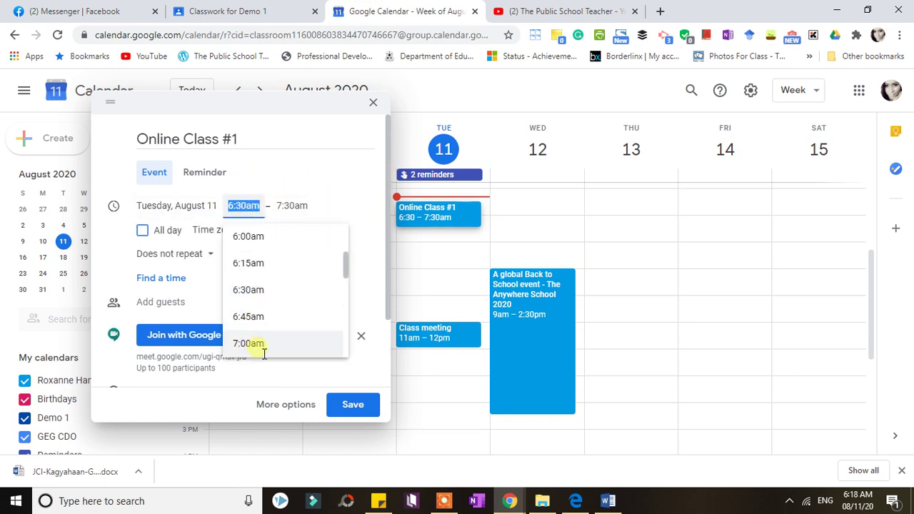
left_click_drag(345, 259, 241, 347)
left_click(259, 318)
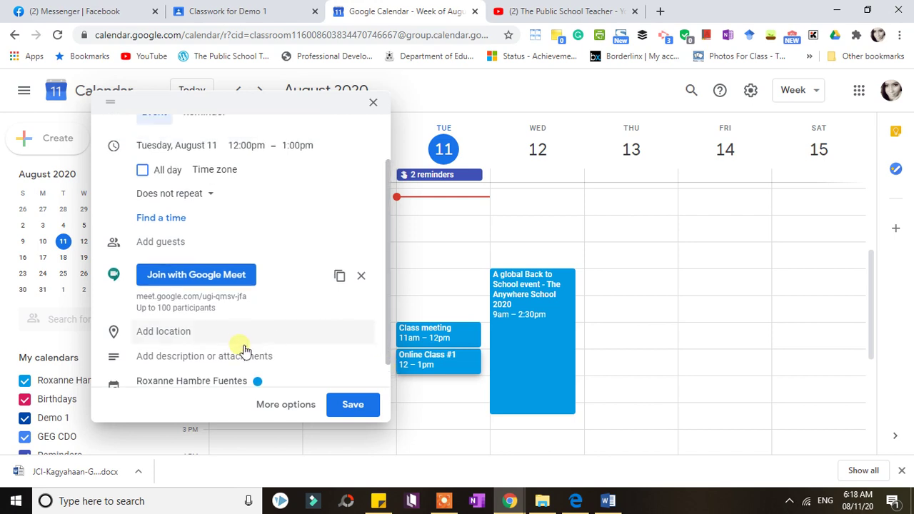
- Enter the event description "This will be our 1st online class. Be ready!"
left_click(183, 357)
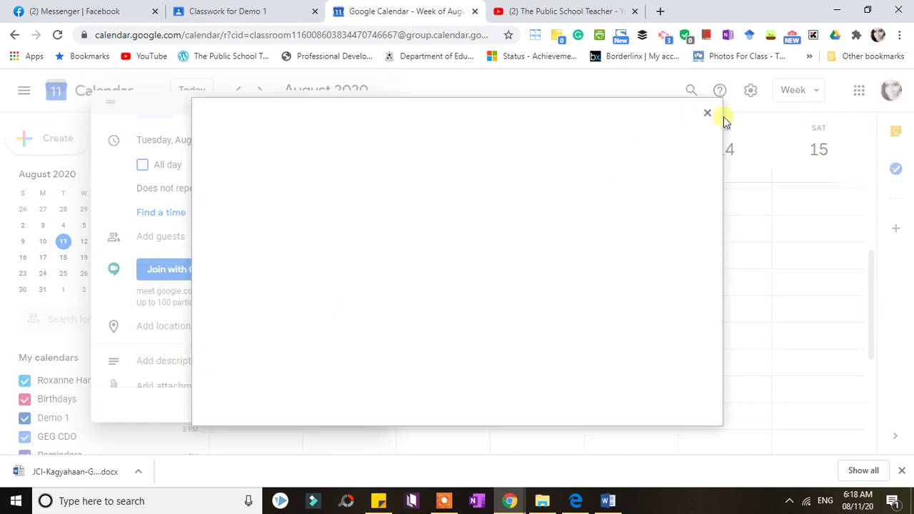
left_click(706, 112)
left_click(171, 360)
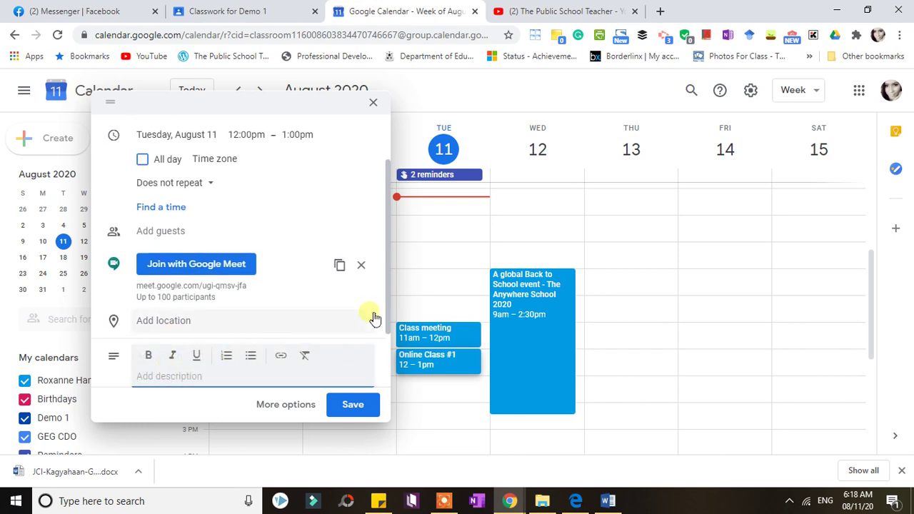
type("p")
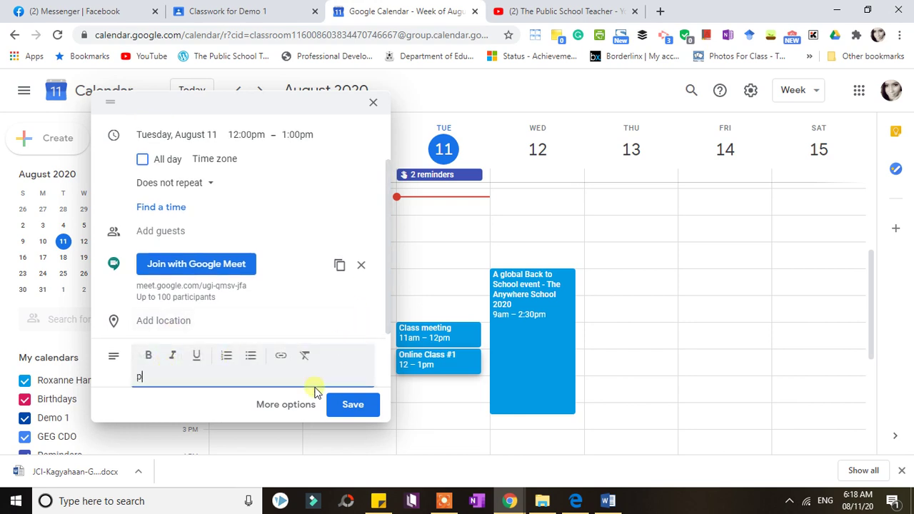
type("his will be our 1st online class. Be ready!")
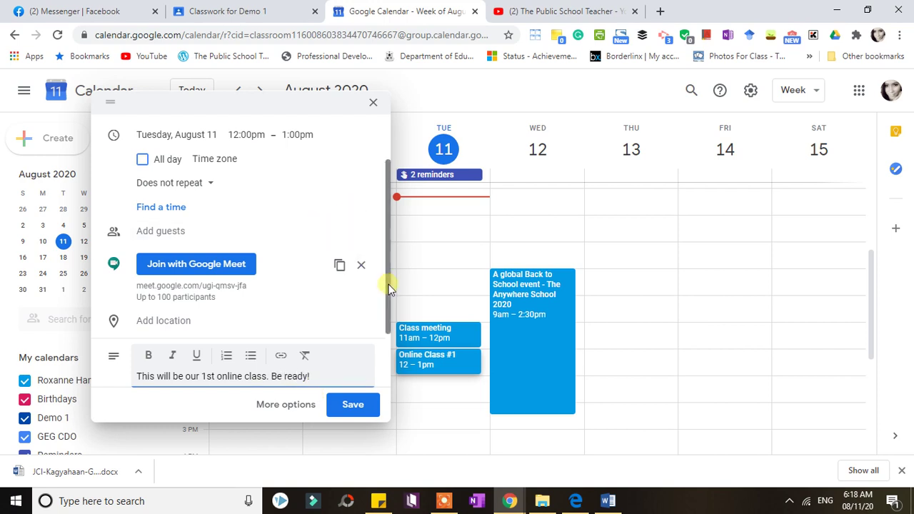
scroll(384, 285, "up", 2)
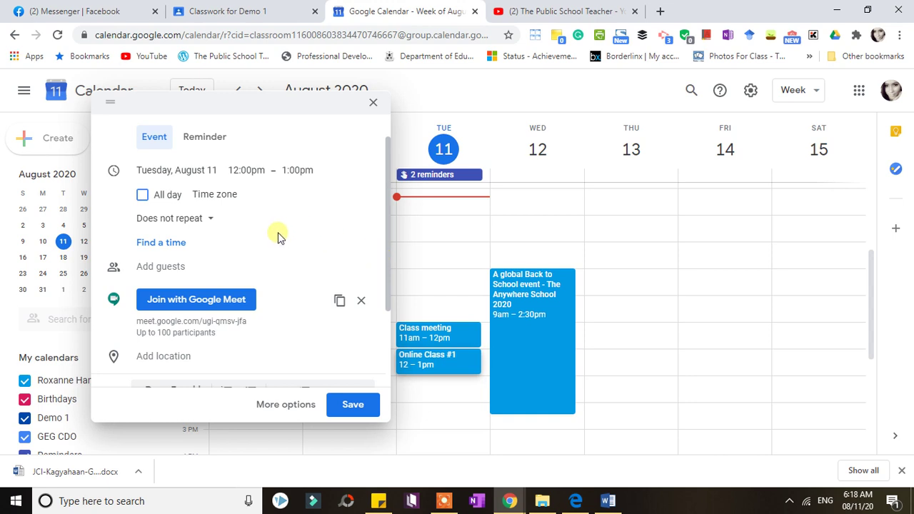
left_click(196, 270)
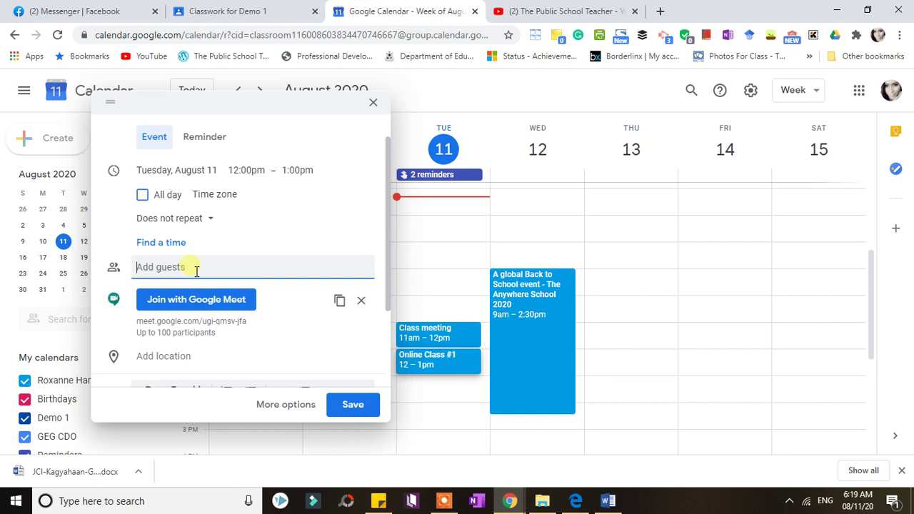
type("ro")
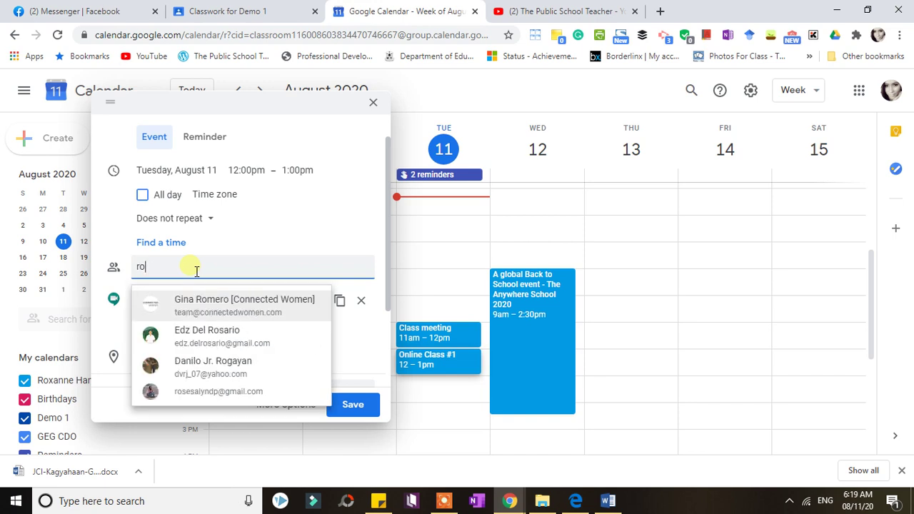
key("BackSpace")
key("BackSpace")
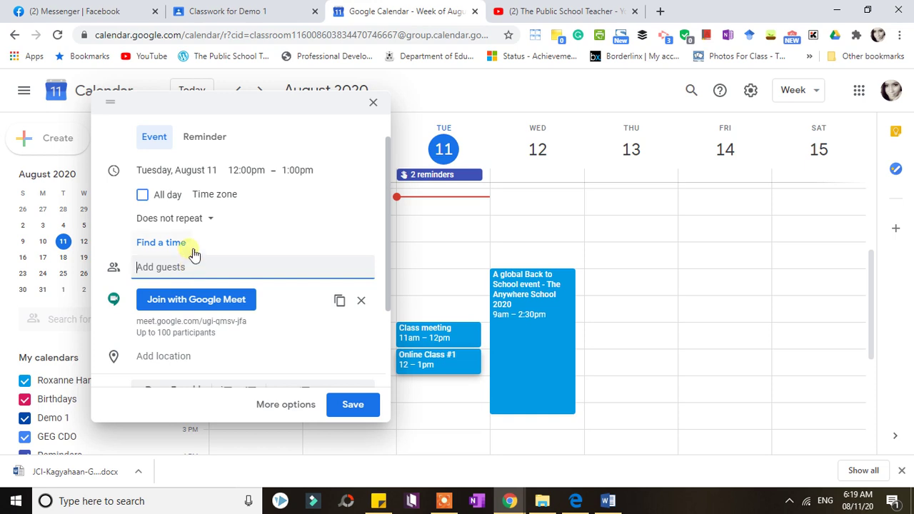
left_click(282, 230)
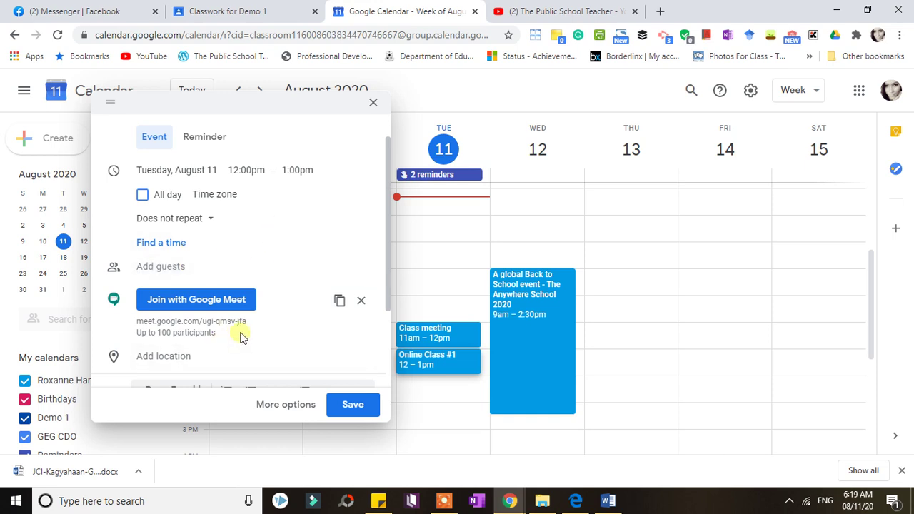
- Copy the event's Google Meet link and start a new announcement in the Demo 1 class stream in Google Classroom
left_click_drag(138, 324, 252, 323)
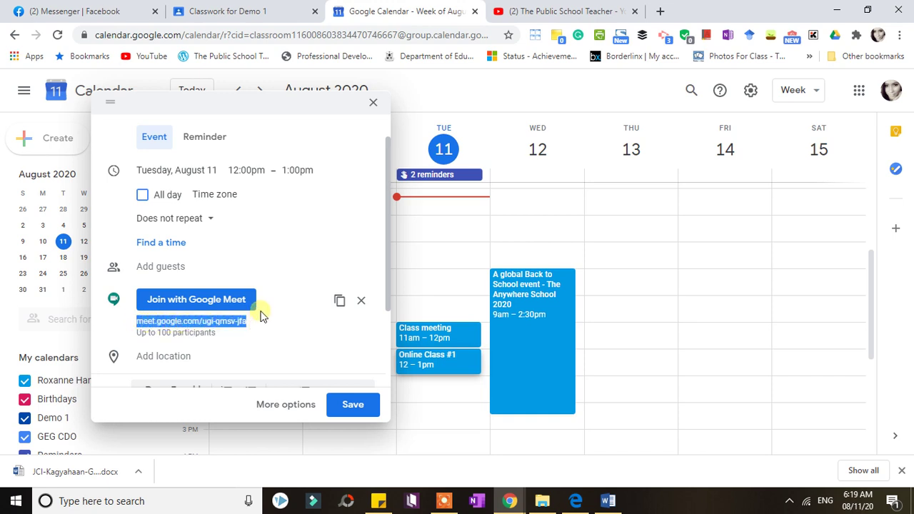
right_click(240, 322)
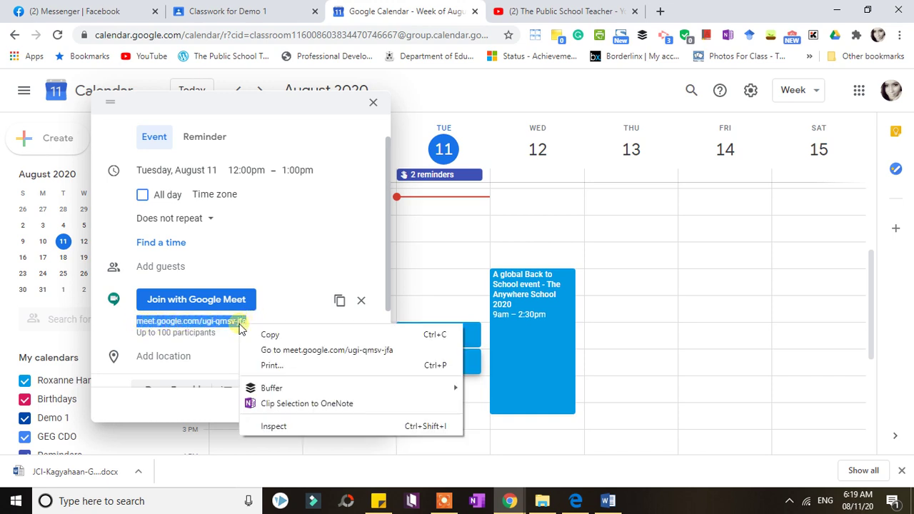
left_click(266, 335)
left_click(227, 11)
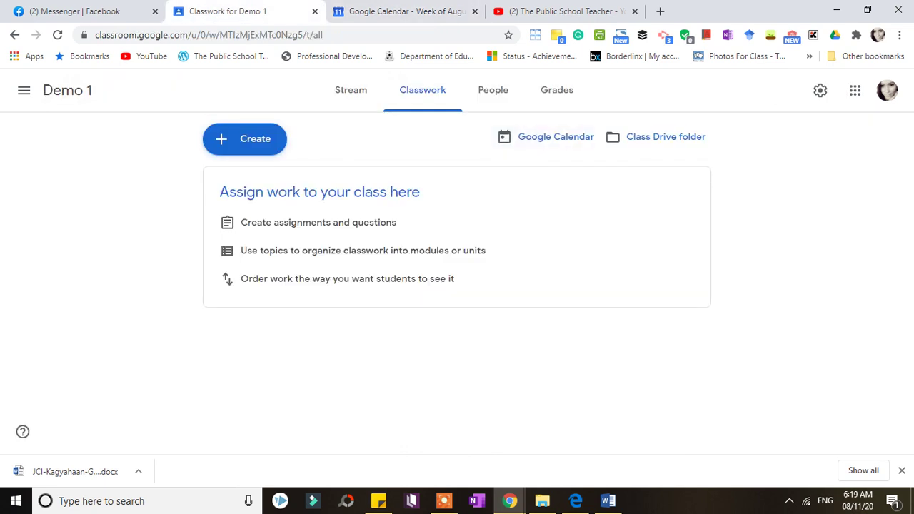
left_click(369, 90)
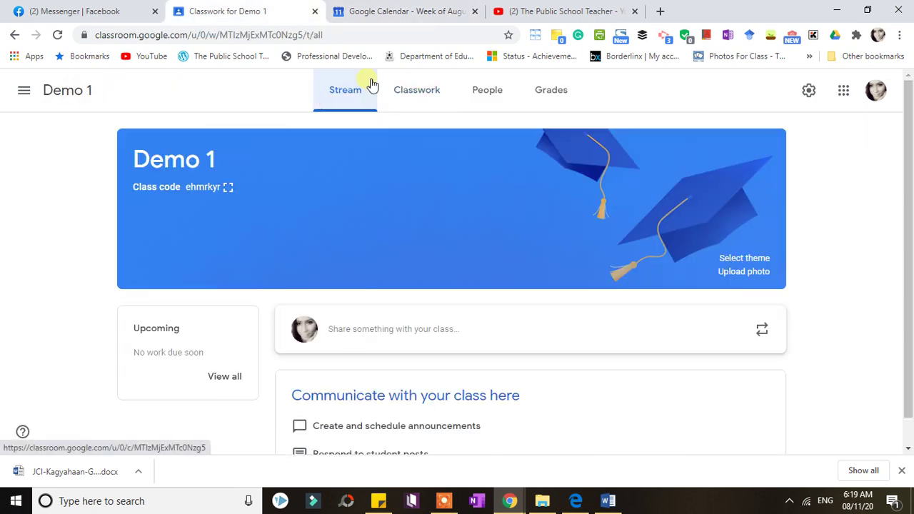
left_click(440, 346)
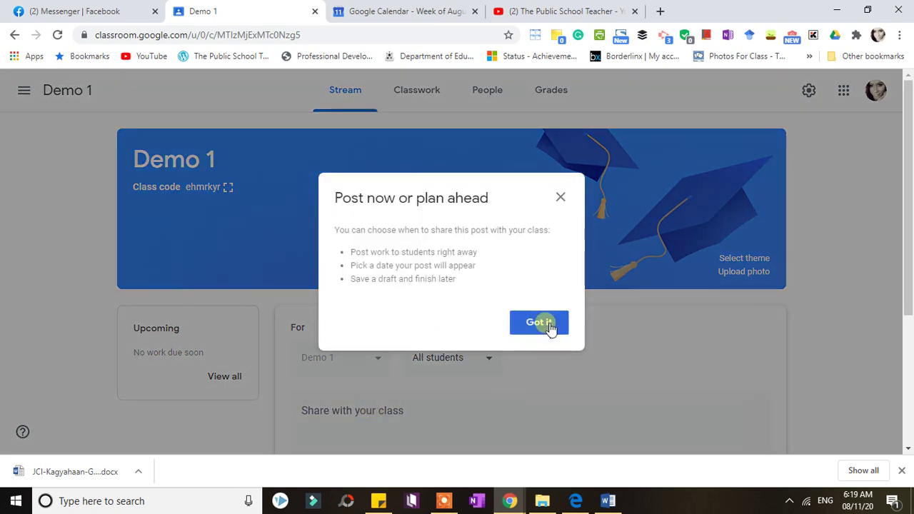
left_click(549, 322)
- Write the announcement text "We will have our online class today at 12:00 PM. Click this link for the online class:"
left_click(455, 418)
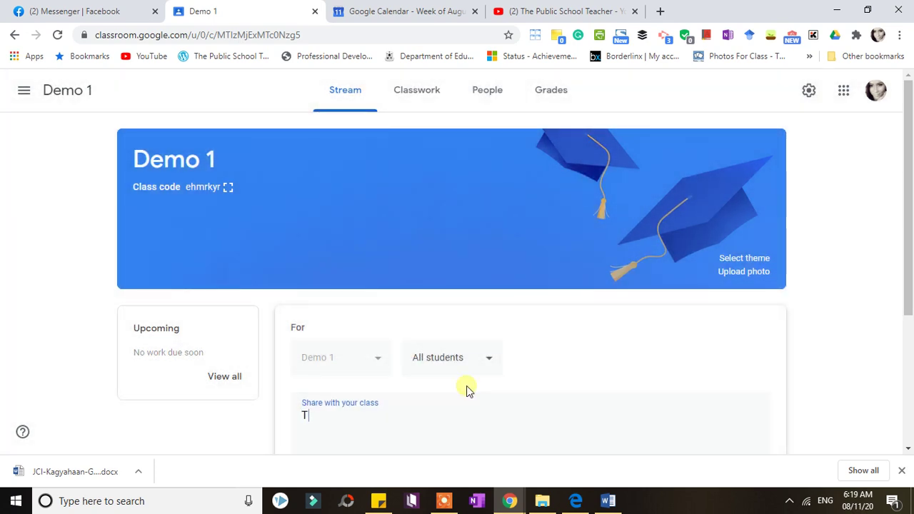
type("We will have ")
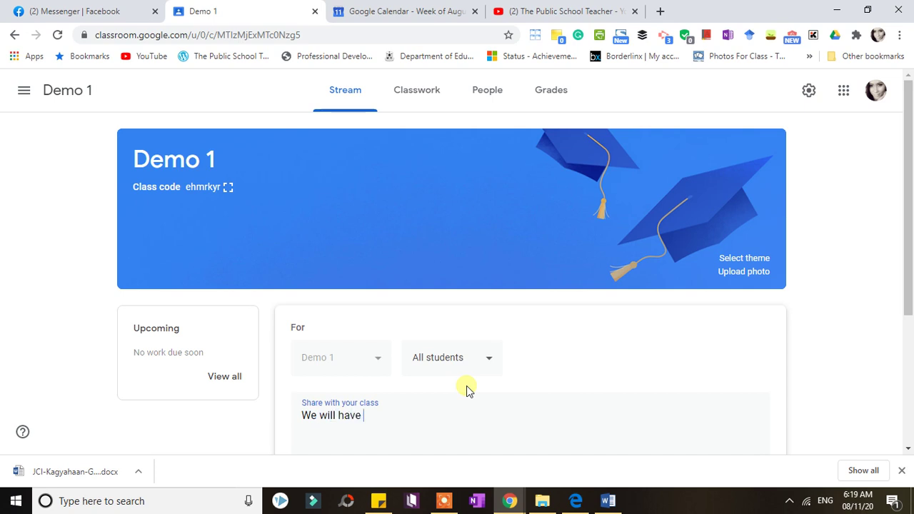
type("our online class today at")
left_click(421, 11)
left_click(213, 7)
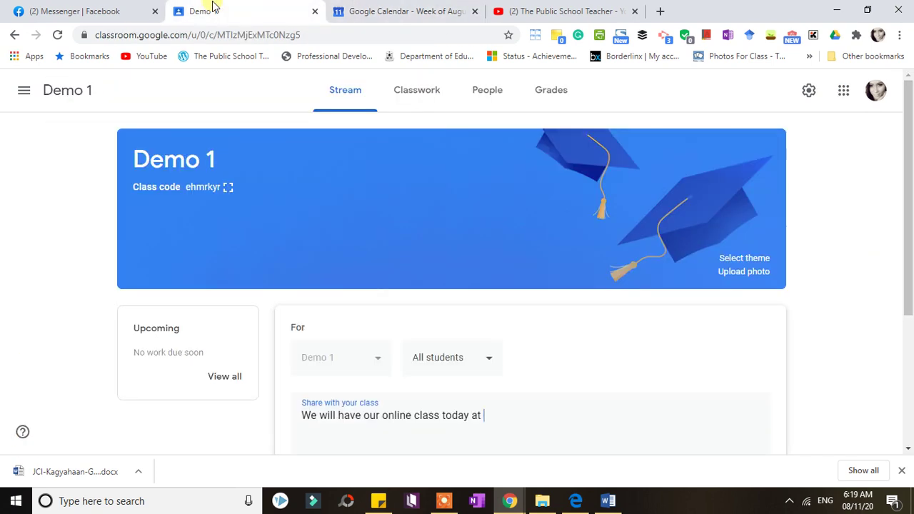
type("12:00 PM")
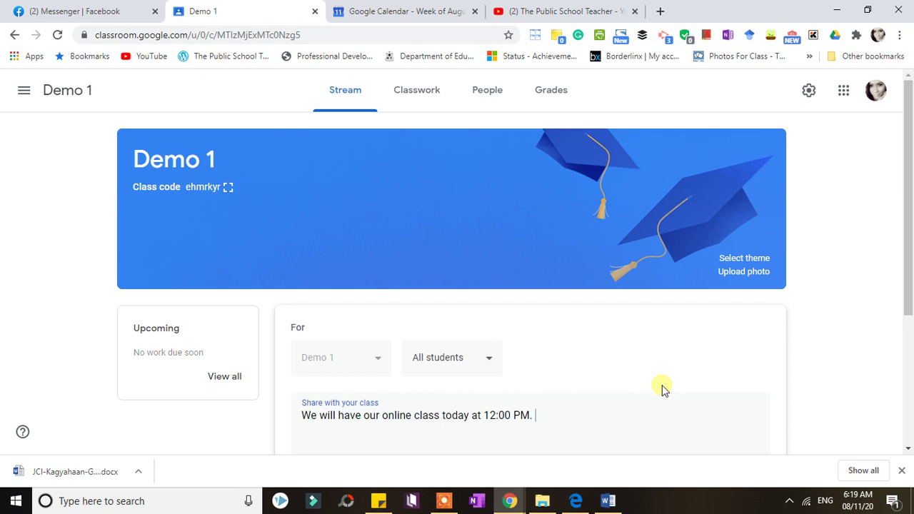
type(". Click this link for the")
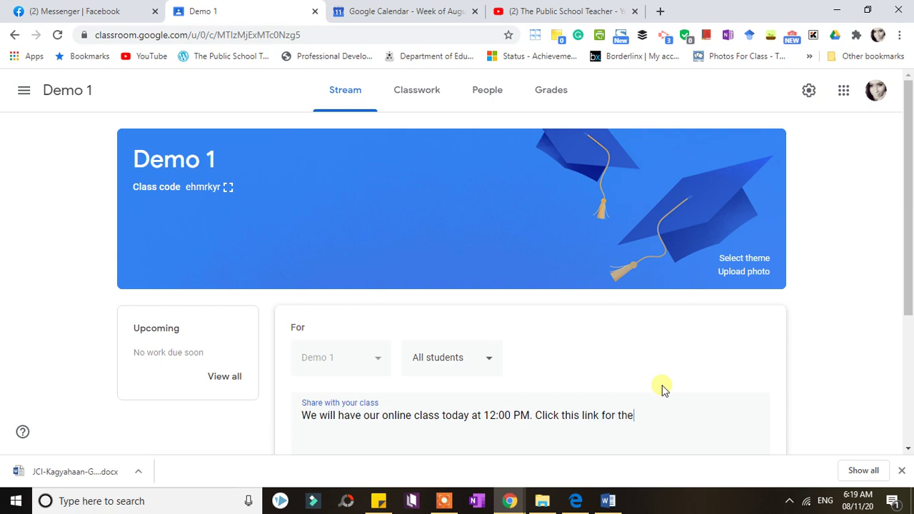
type(" online class:")
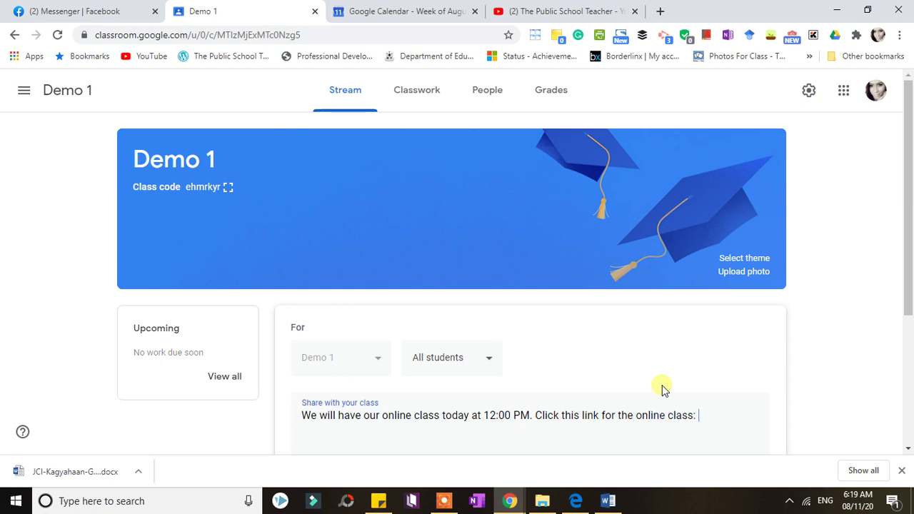
- Paste the copied Meet link at the end of the announcement and post it to the class
key("ctrl+v")
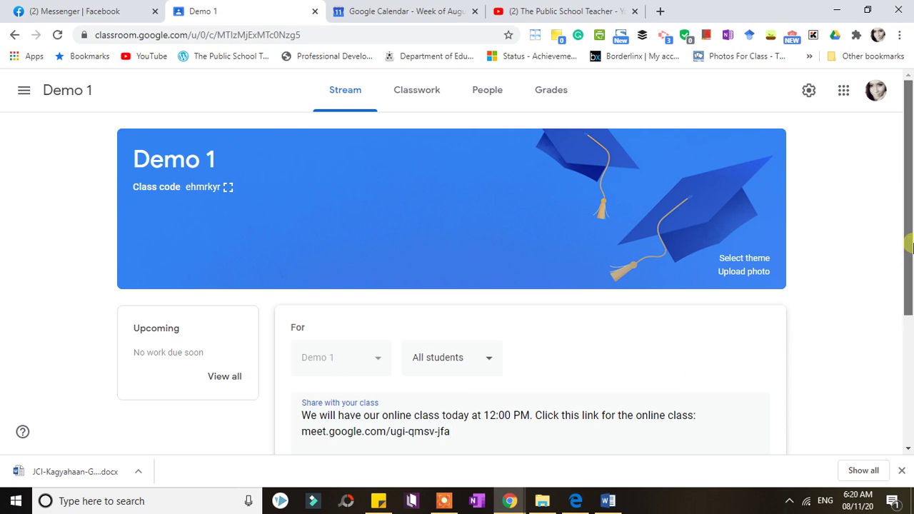
scroll(901, 303, "down", 1)
left_click(721, 429)
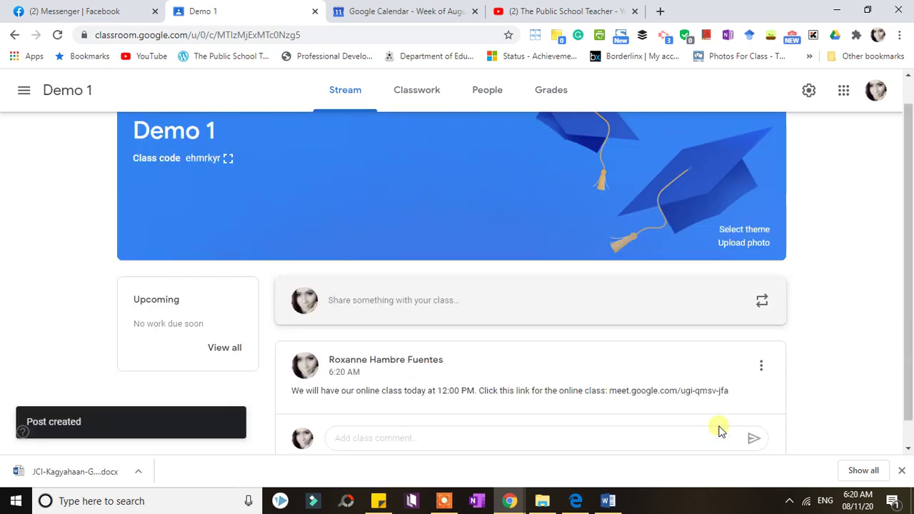
scroll(728, 411, "down", 1)
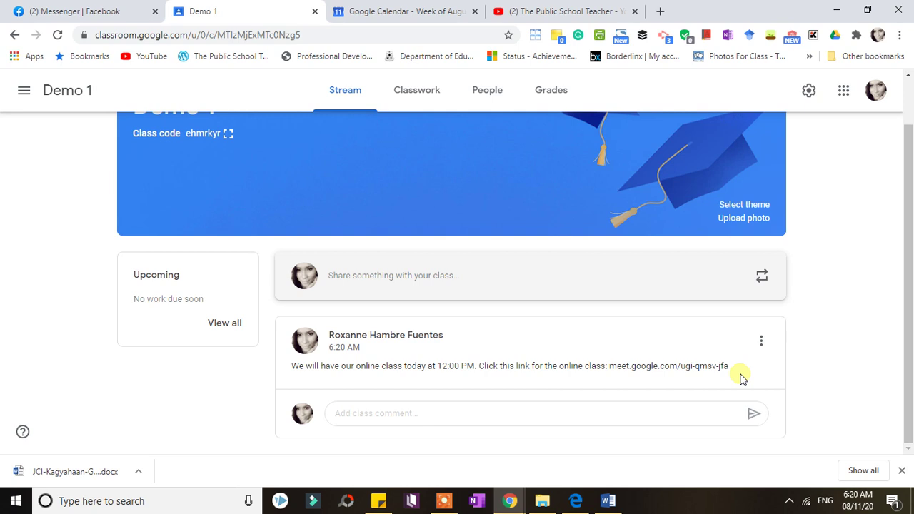
- Return to Google Calendar and save the "Online Class #1" event
left_click(407, 11)
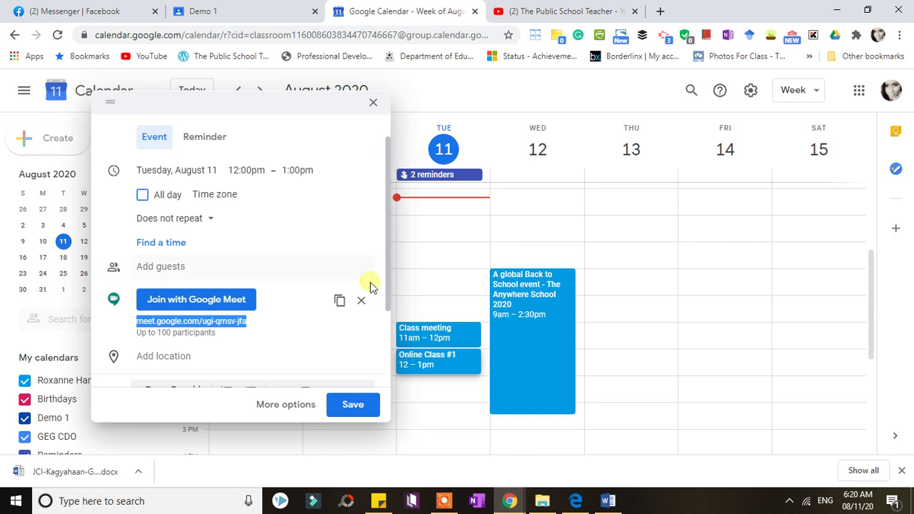
left_click_drag(387, 282, 387, 402)
left_click(361, 404)
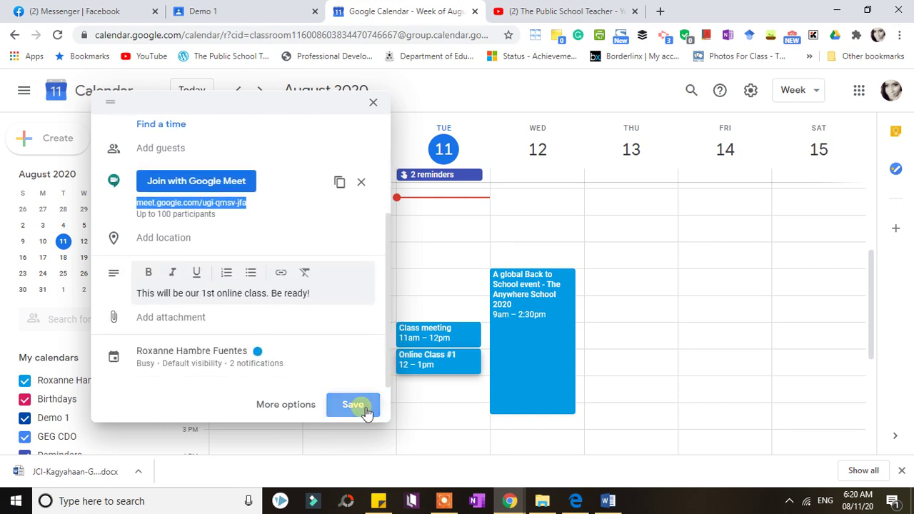
- Check the details of the "Online Class #1" event in the calendar and the posted announcement in the Demo 1 stream
left_click(424, 364)
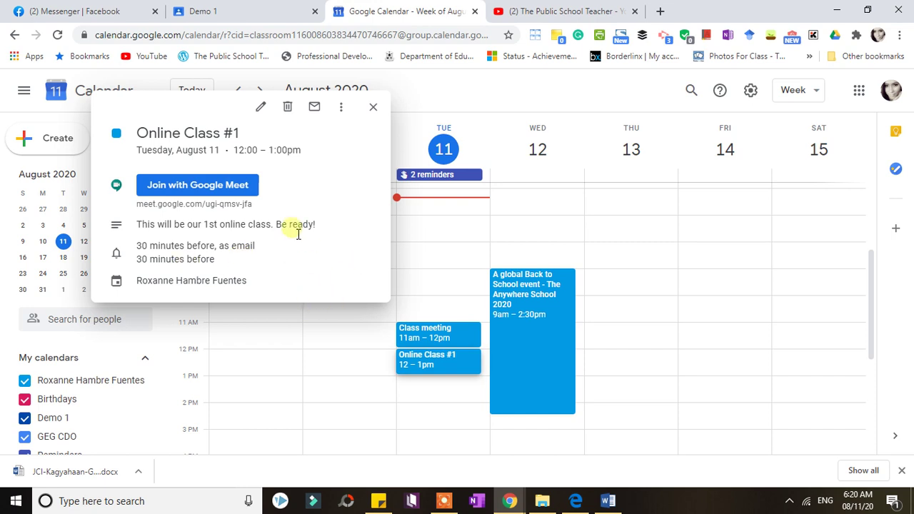
left_click(372, 107)
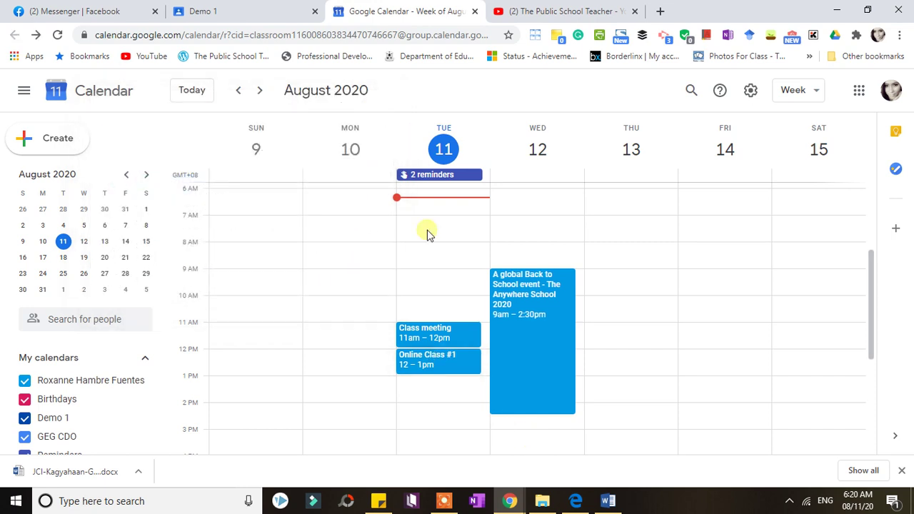
left_click(434, 367)
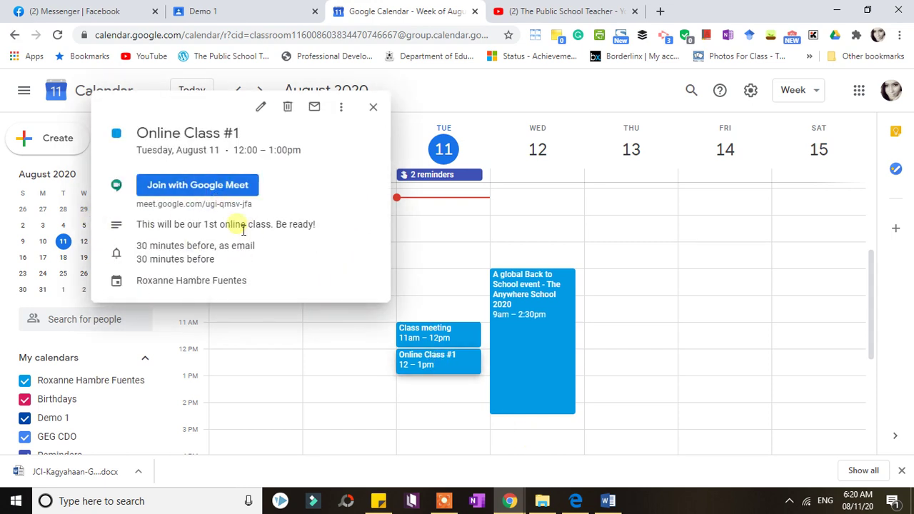
left_click(372, 108)
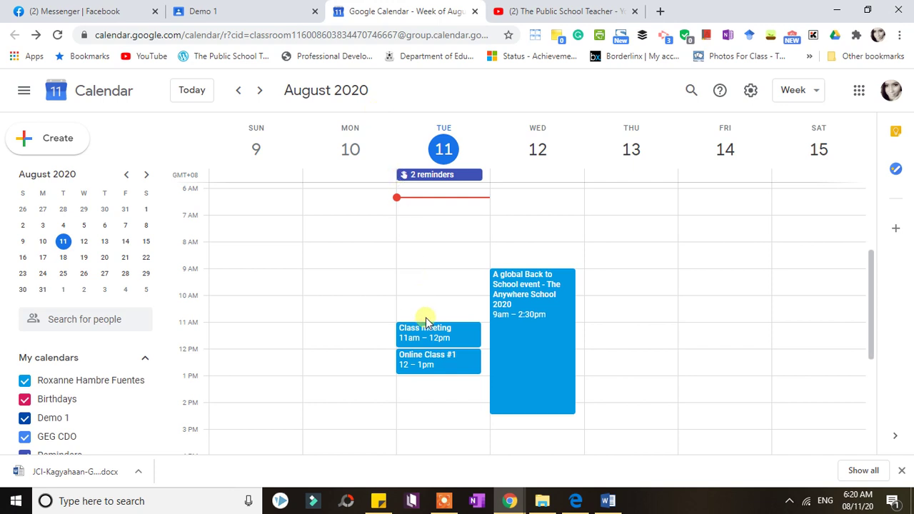
left_click(207, 11)
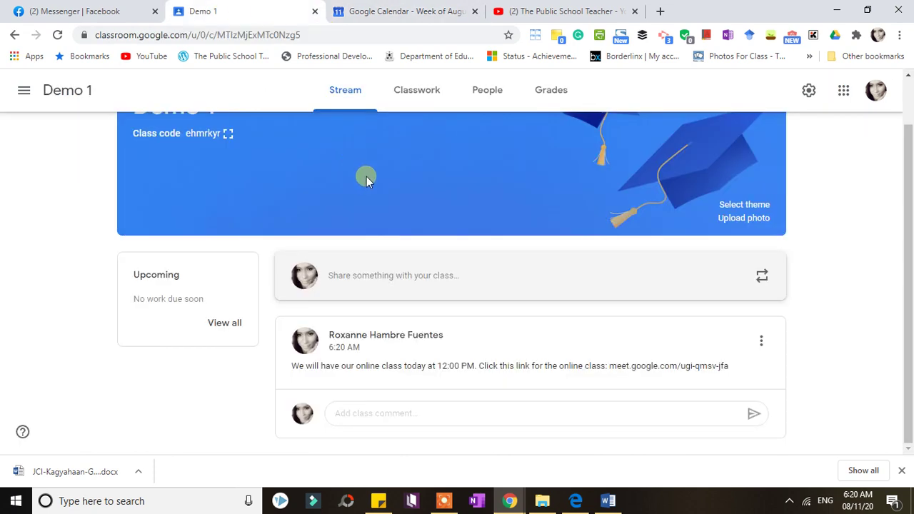
scroll(908, 236, "up", 1)
scroll(908, 285, "down", 1)
scroll(908, 184, "up", 1)
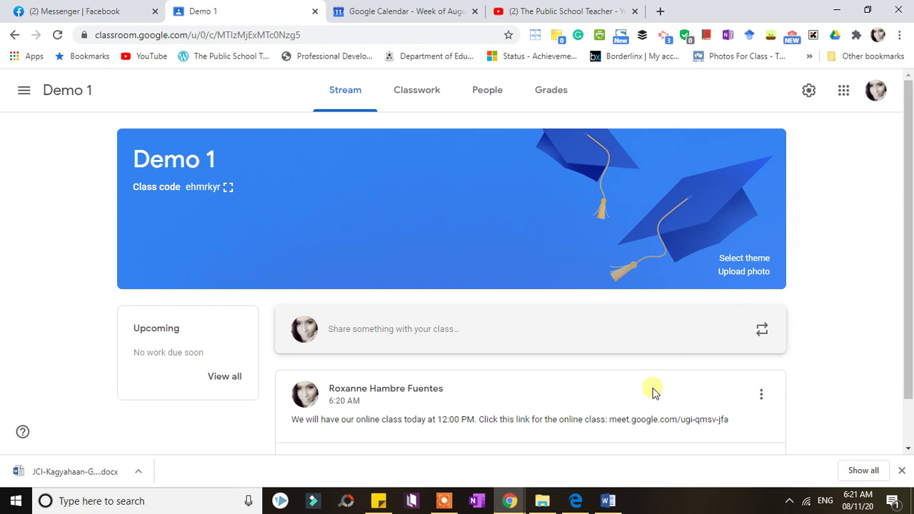
- Switch to The Public School Teacher channel page on YouTube and view its header
left_click(554, 12)
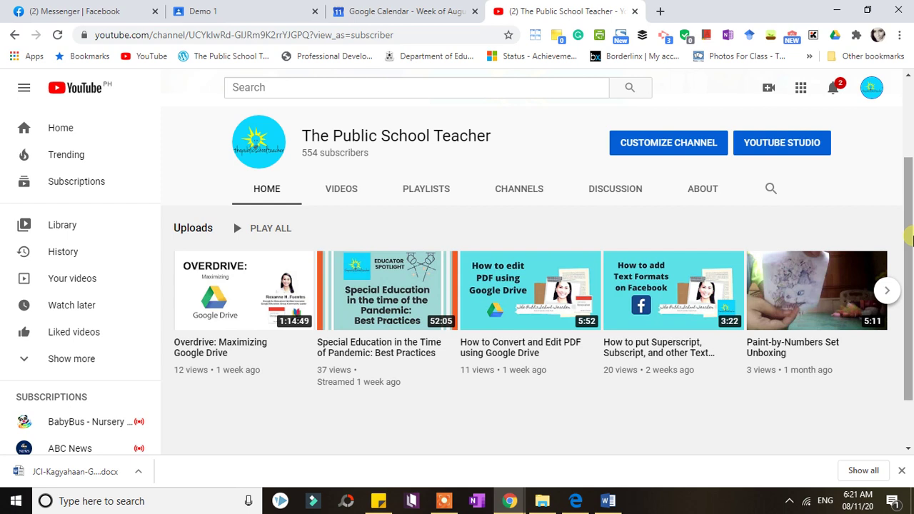
scroll(912, 240, "up", 2)
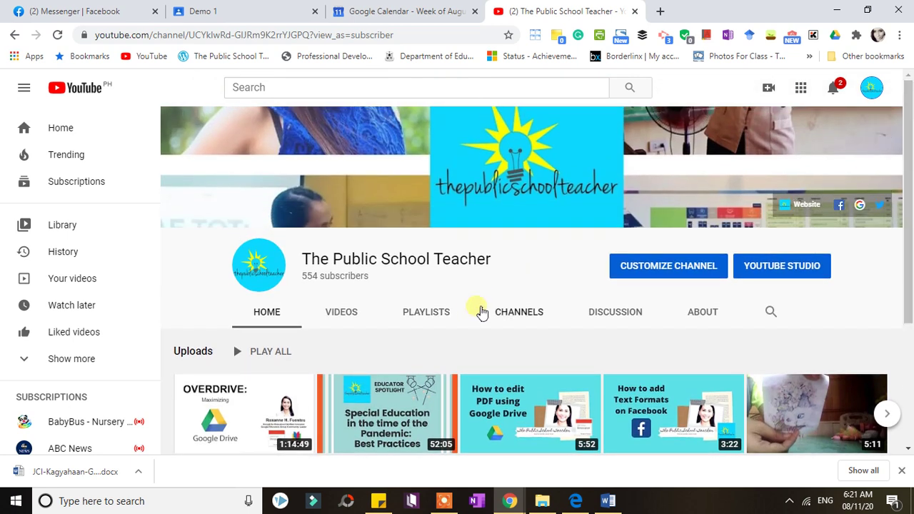